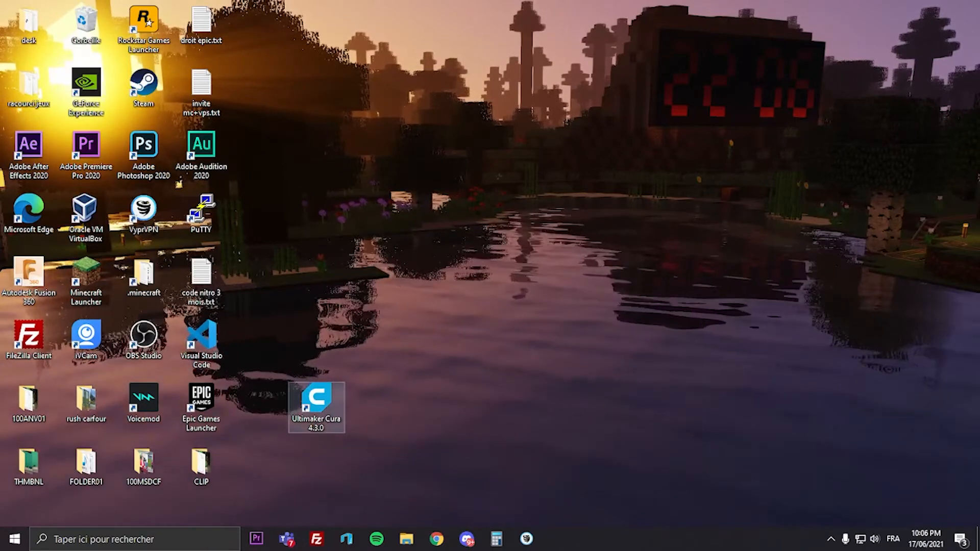
- Launch Ultimaker Cura and load the 3DBenchy.stl model from the Objets 3D folder onto the build plate
{"action": "double_click", "coordinate": [316, 404]}
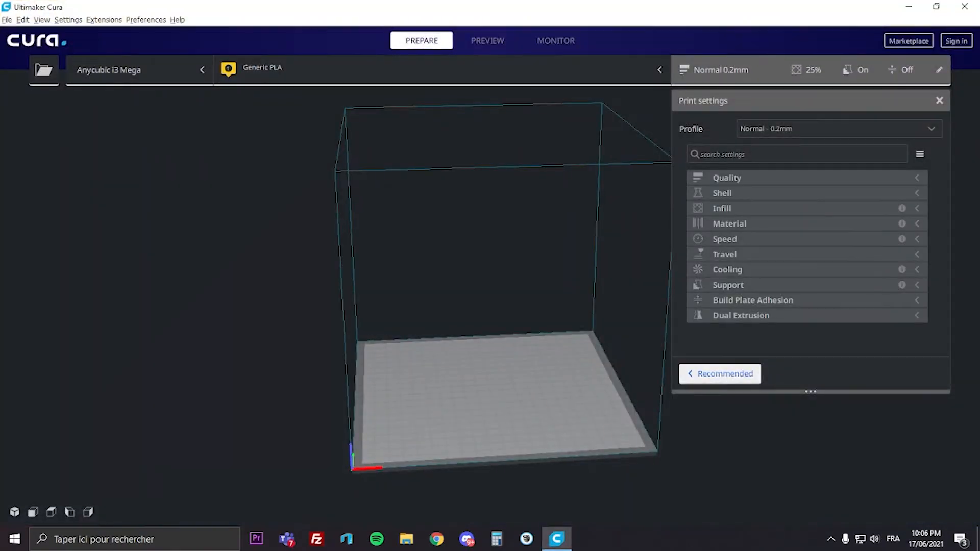
{"action": "left_click", "coordinate": [44, 70]}
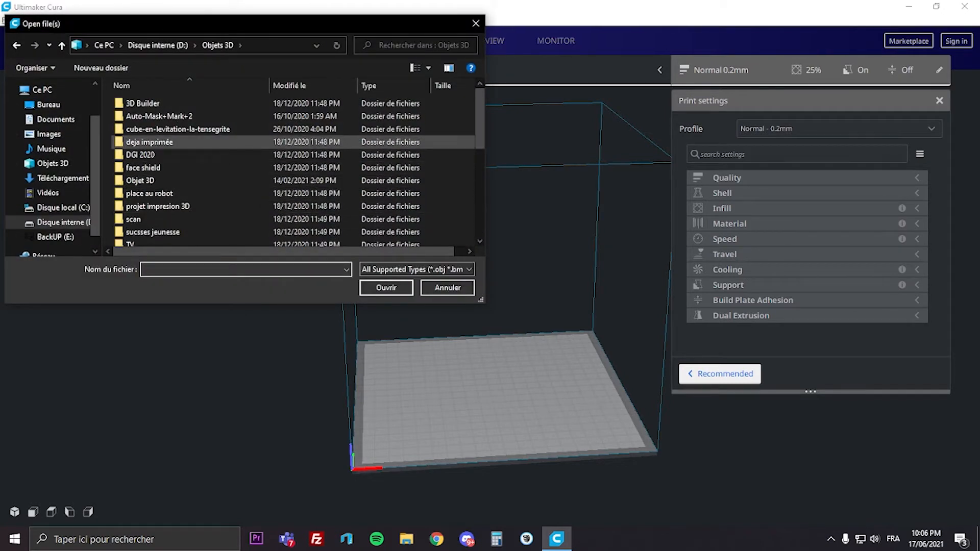
{"action": "scroll", "coordinate": [204, 168], "scroll_direction": "down", "scroll_amount": 5}
{"action": "scroll", "coordinate": [204, 169], "scroll_direction": "up", "scroll_amount": 1}
{"action": "scroll", "coordinate": [204, 164], "scroll_direction": "up", "scroll_amount": 1}
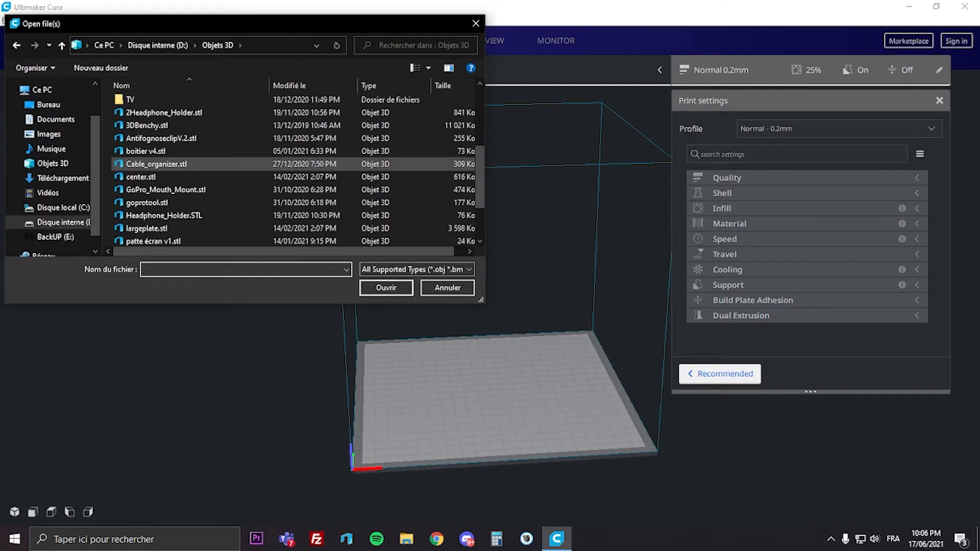
{"action": "scroll", "coordinate": [204, 166], "scroll_direction": "down", "scroll_amount": 1}
{"action": "double_click", "coordinate": [148, 97]}
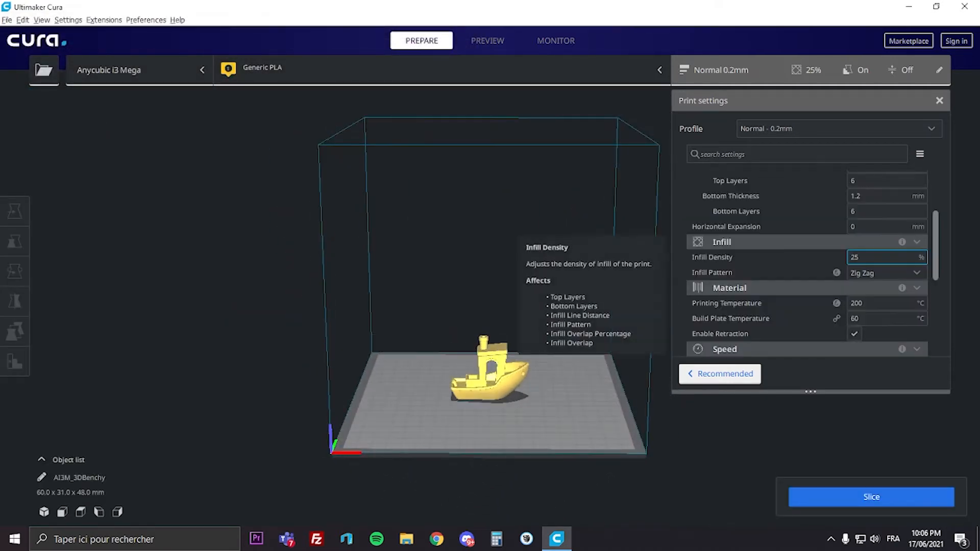
- Slice the boat with a 30% infill density and show its layer preview with the print settings closed
{"action": "scroll", "coordinate": [807, 241], "scroll_direction": "up", "scroll_amount": 3}
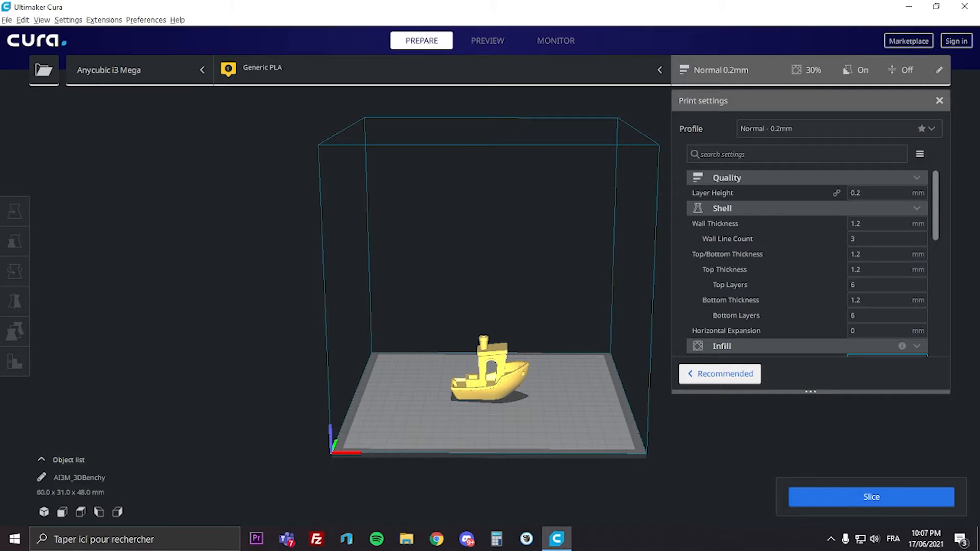
{"action": "left_click", "coordinate": [871, 497]}
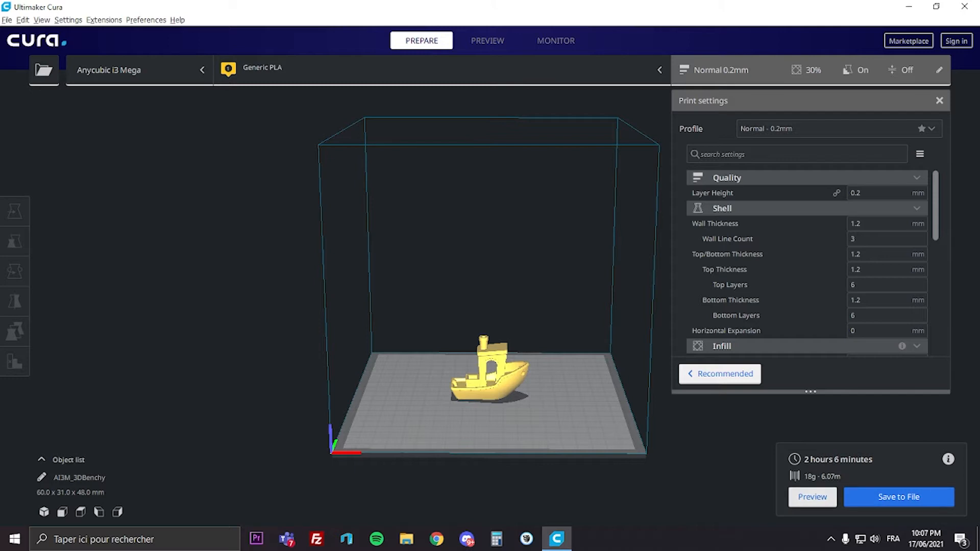
{"action": "left_click", "coordinate": [813, 497]}
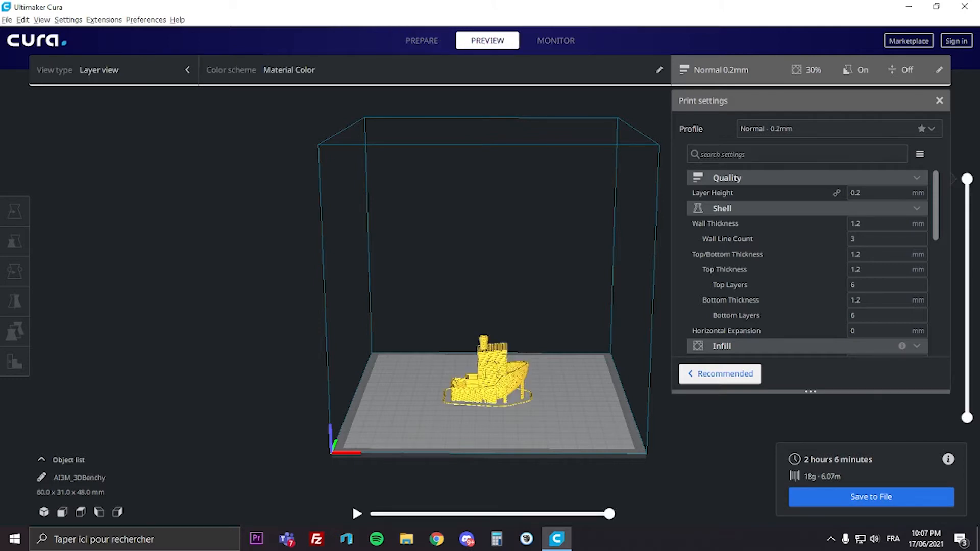
{"action": "left_click", "coordinate": [940, 101]}
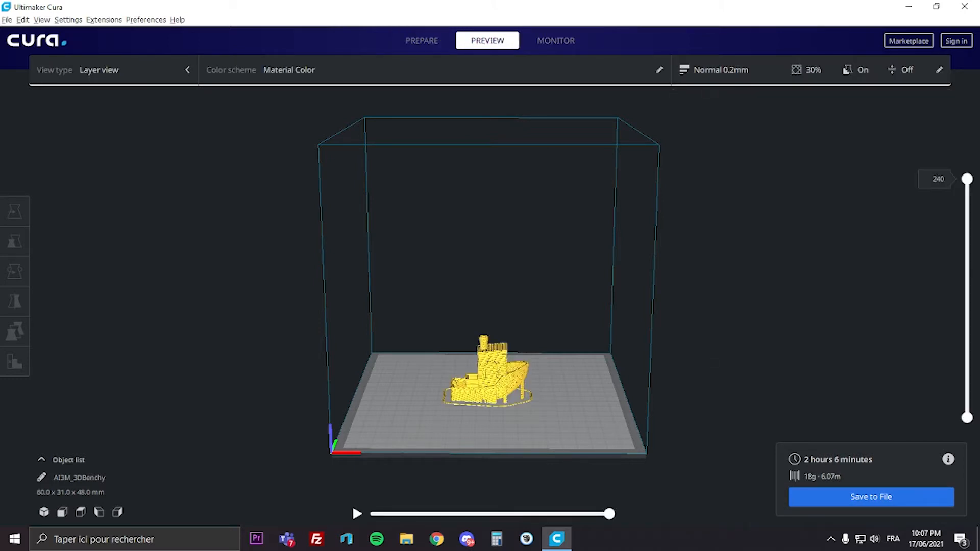
- Examine the sliced boat's lower layers in the preview, going down to layer 75, layer 6 and finally layer 1
{"action": "right_click_drag", "start_coordinate": [613, 255], "coordinate": [511, 276]}
{"action": "left_click_drag", "start_coordinate": [967, 179], "coordinate": [967, 333]}
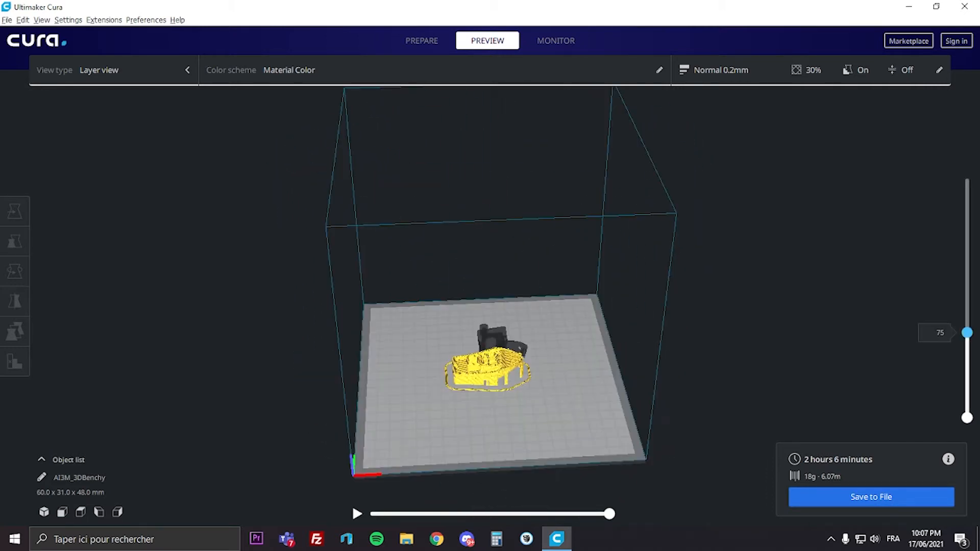
{"action": "scroll", "coordinate": [491, 357], "scroll_direction": "up", "scroll_amount": 5}
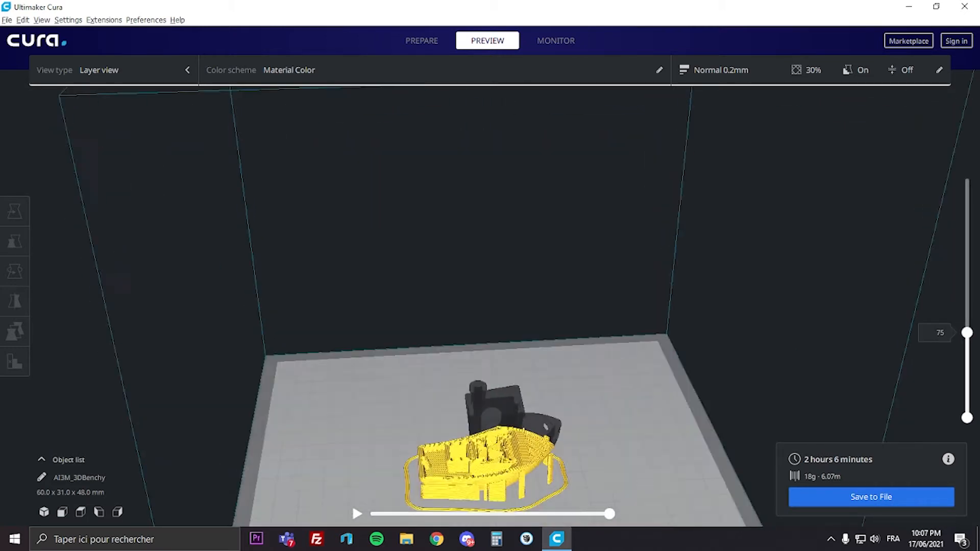
{"action": "scroll", "coordinate": [490, 358], "scroll_direction": "up", "scroll_amount": 3}
{"action": "right_click_drag", "start_coordinate": [491, 317], "coordinate": [491, 271]}
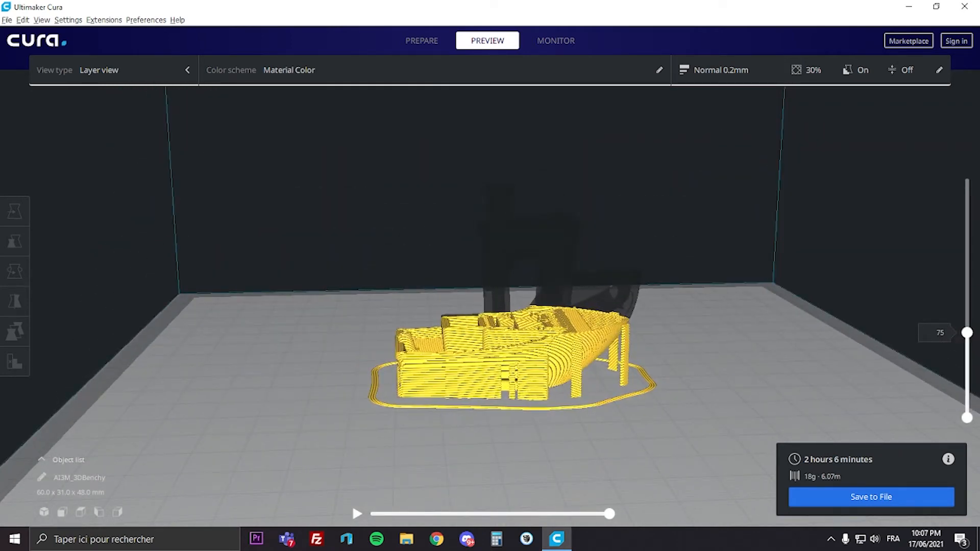
{"action": "left_click_drag", "start_coordinate": [967, 332], "coordinate": [968, 397]}
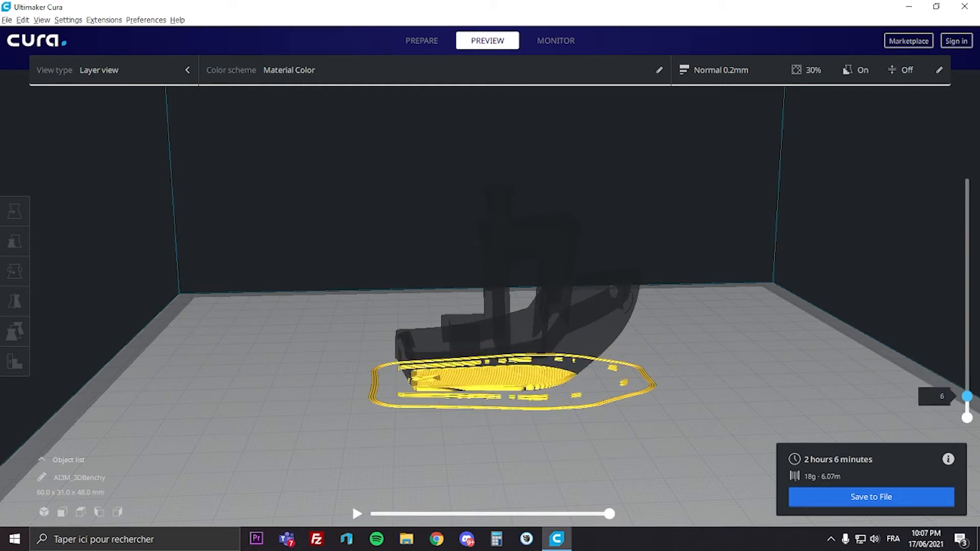
{"action": "key", "text": "Down"}
{"action": "key", "text": "Down"}
{"action": "key", "text": "Down"}
{"action": "key", "text": "Down"}
{"action": "key", "text": "Down"}
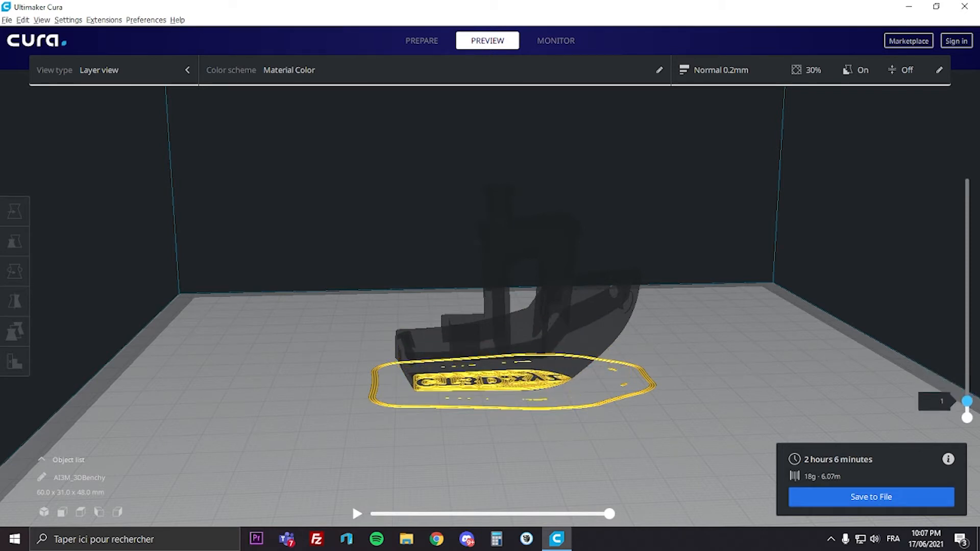
{"action": "right_click_drag", "start_coordinate": [490, 306], "coordinate": [488, 344]}
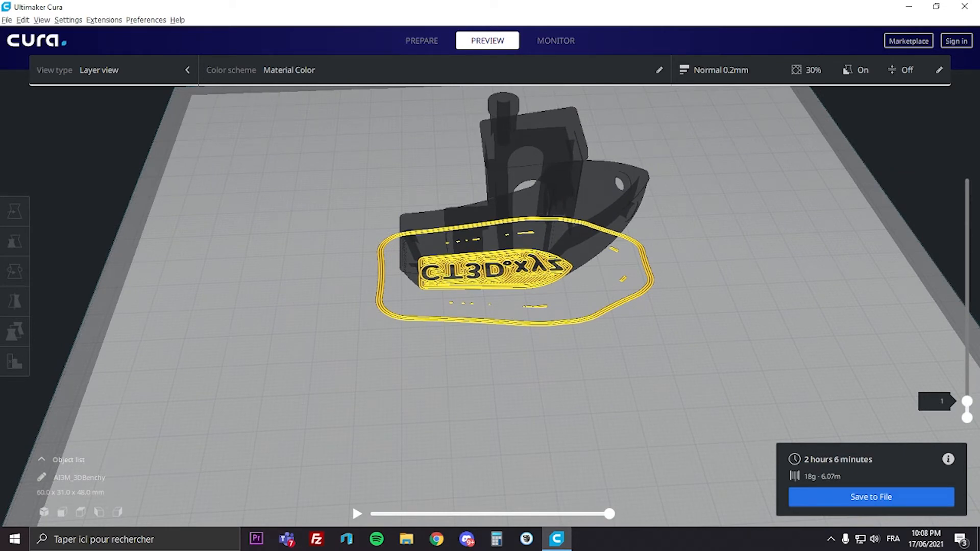
- Compare layers 1 to 3 to find where the lettering under the hull ends, finishing on layer 2
{"action": "left_click", "coordinate": [967, 401]}
{"action": "key", "text": "Up"}
{"action": "key", "text": "Up"}
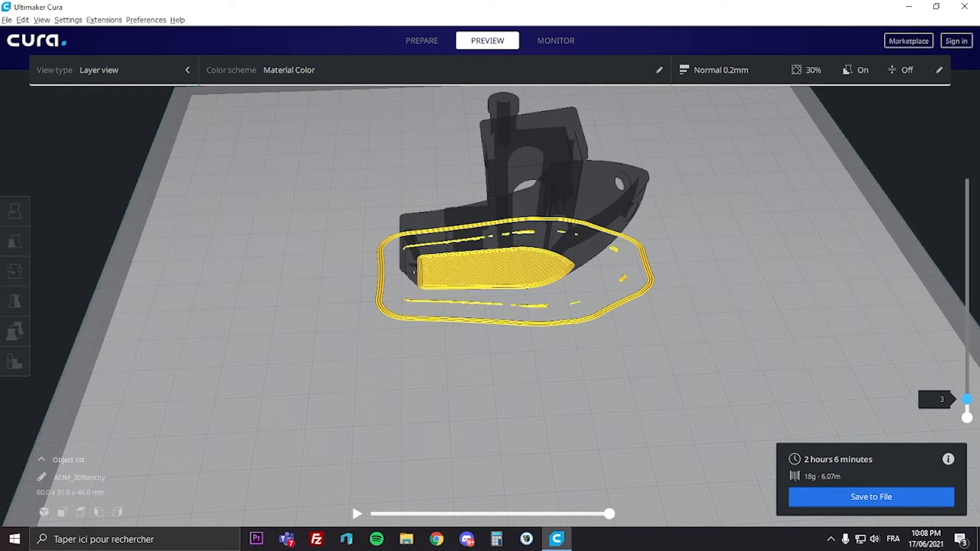
{"action": "key", "text": "Down"}
{"action": "key", "text": "Down"}
{"action": "key", "text": "Up"}
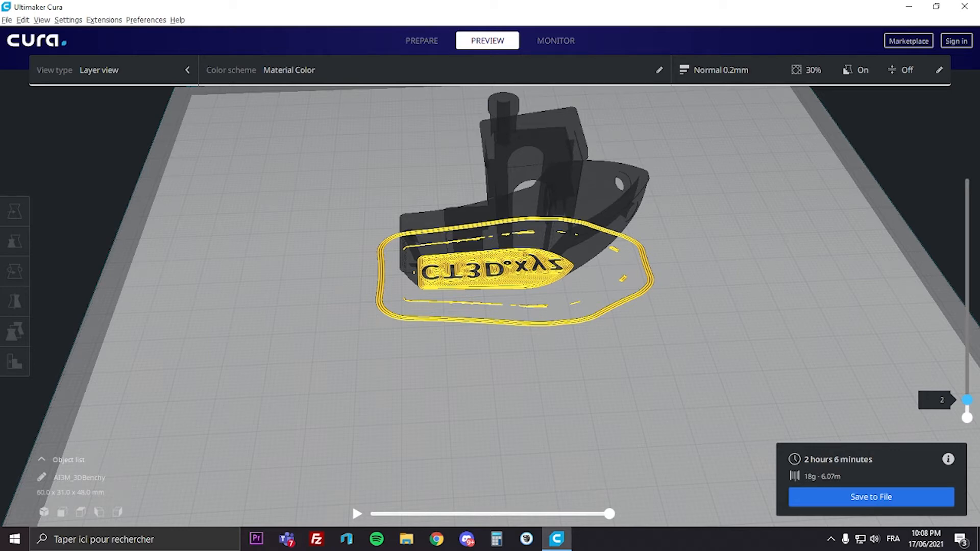
{"action": "scroll", "coordinate": [490, 275], "scroll_direction": "down", "scroll_amount": 5}
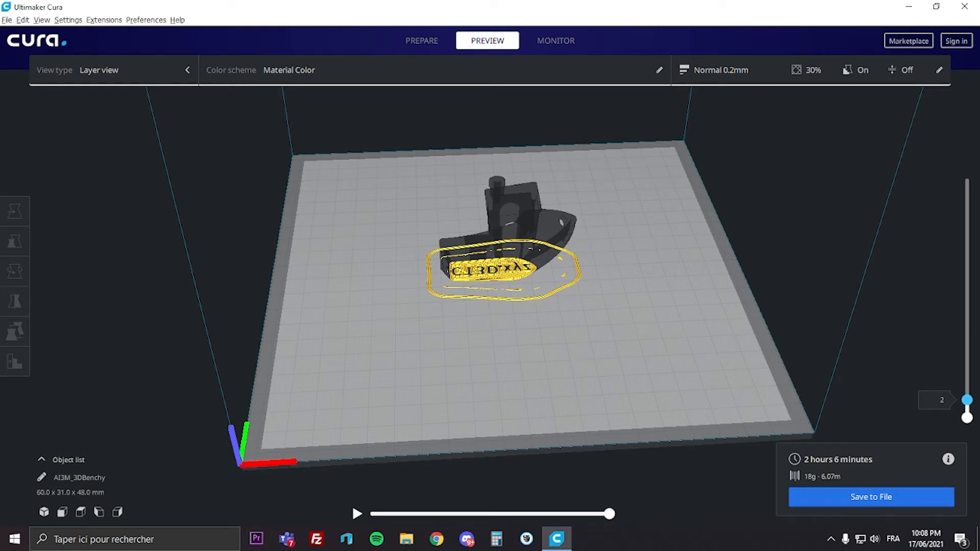
- Add a Pause at height post-processing script to the G-code
{"action": "left_click", "coordinate": [104, 19]}
{"action": "mouse_move", "coordinate": [127, 46]}
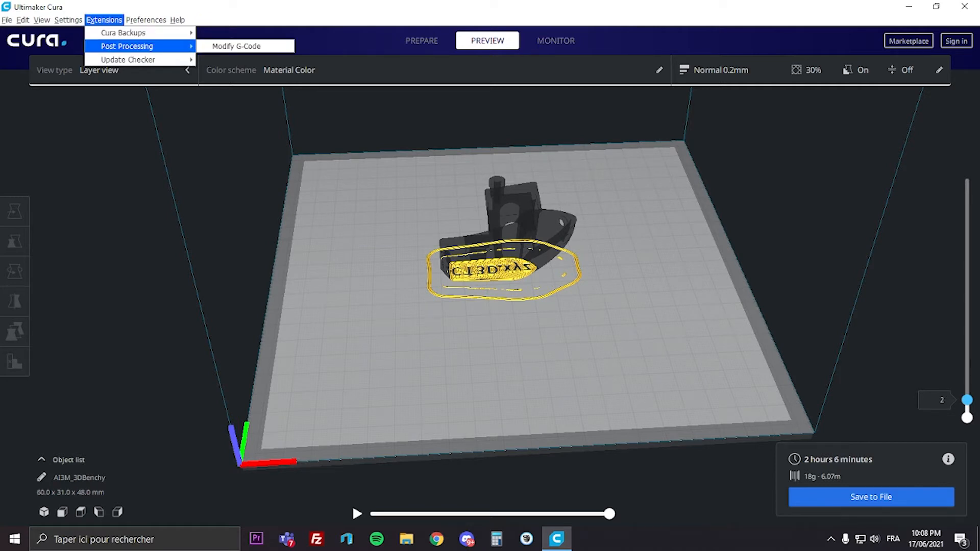
{"action": "left_click", "coordinate": [236, 46]}
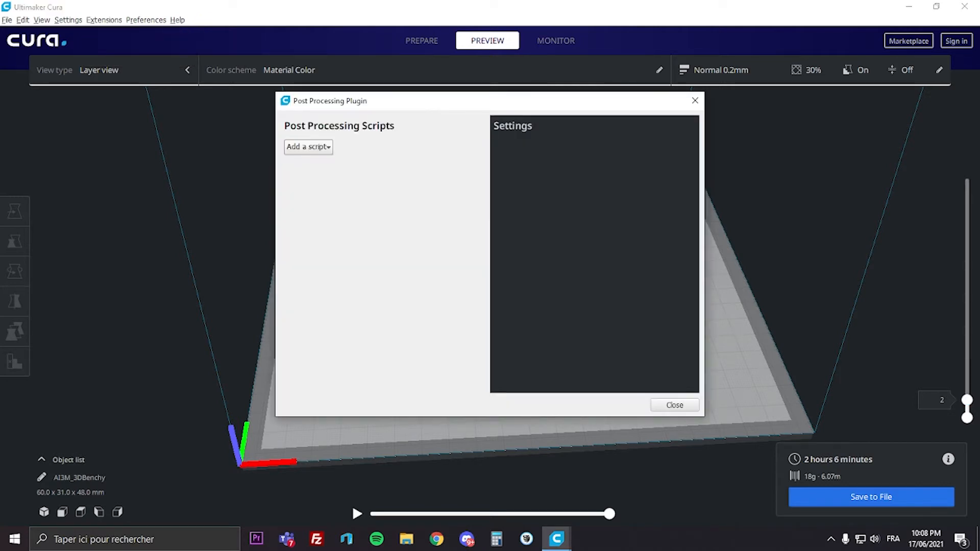
{"action": "left_click", "coordinate": [309, 147]}
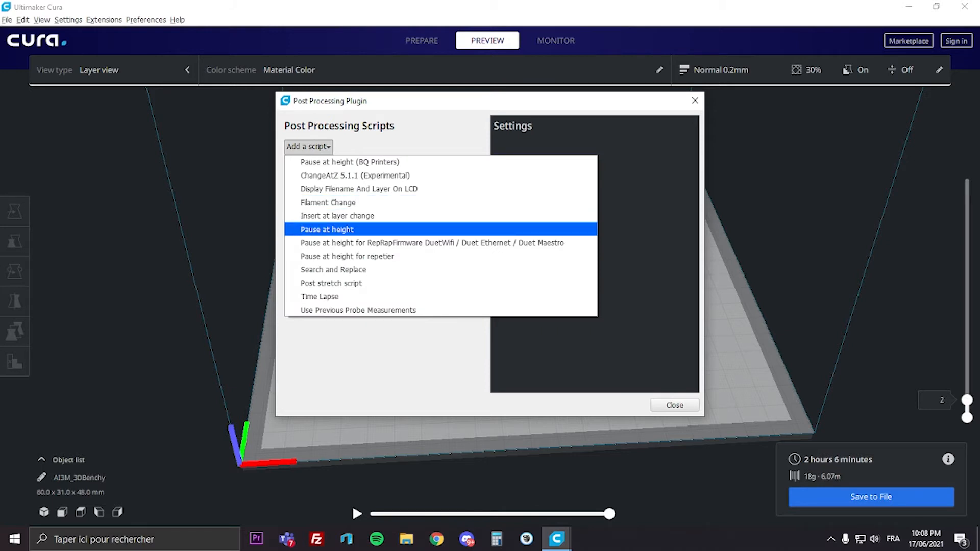
{"action": "left_click", "coordinate": [327, 229]}
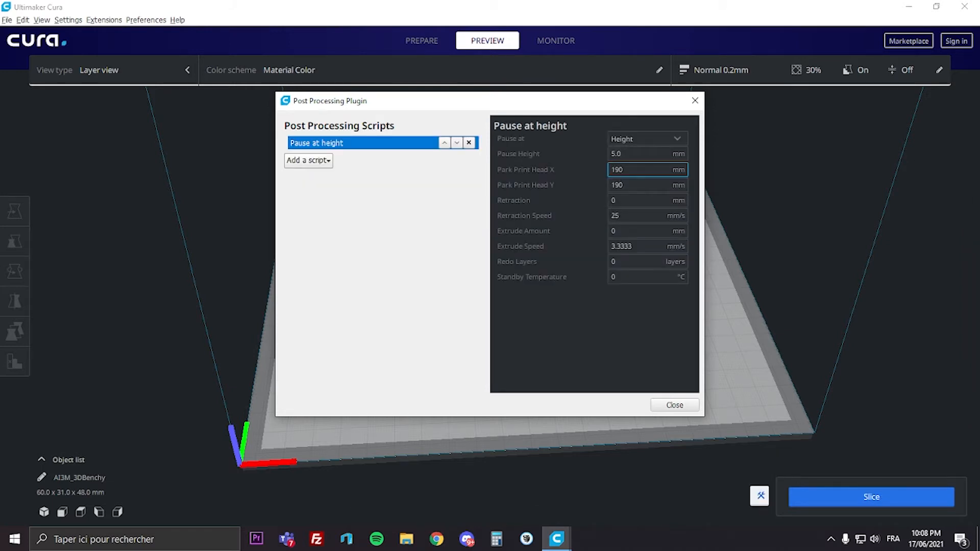
- Set the script to pause by layer number at layer 2 with a 200 mm retraction, and close the script settings
{"action": "left_click", "coordinate": [644, 139]}
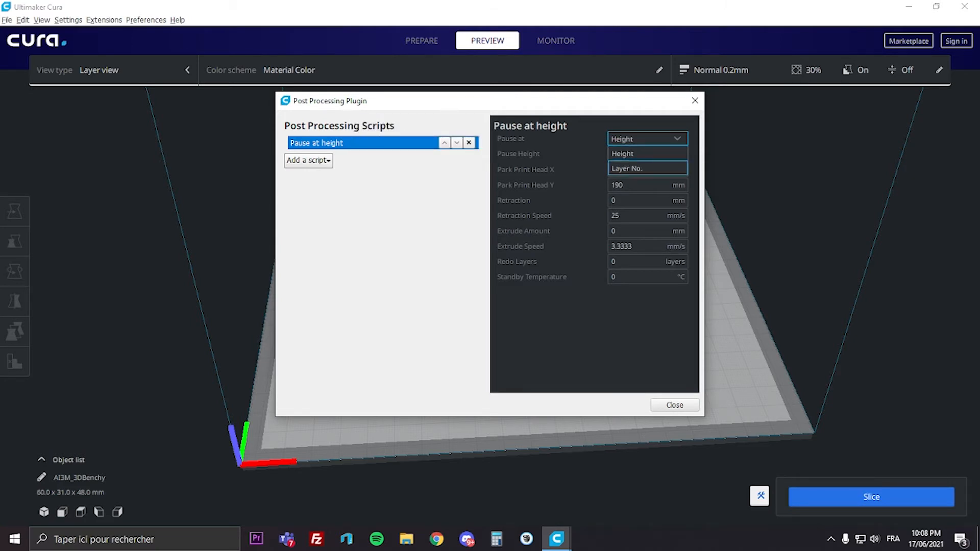
{"action": "left_click", "coordinate": [644, 168]}
{"action": "double_click", "coordinate": [616, 154]}
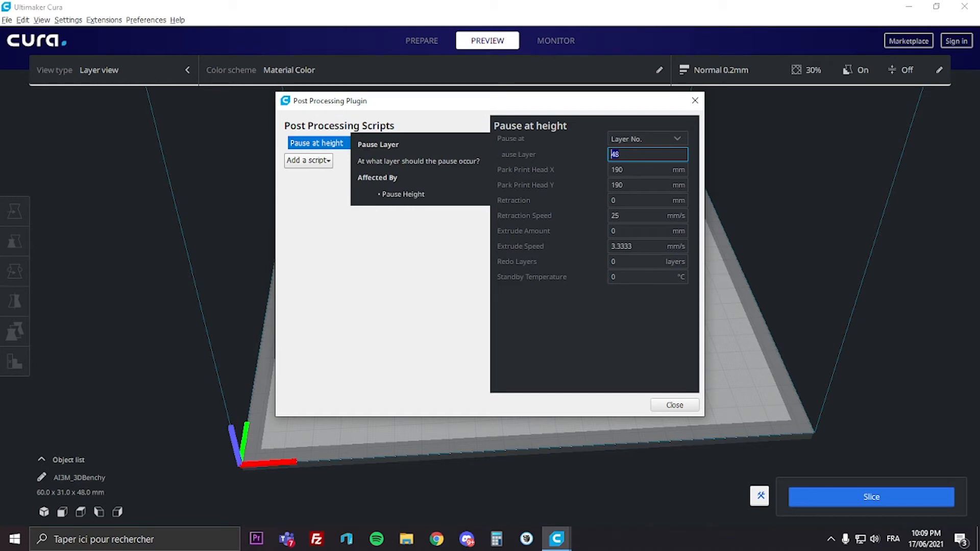
{"action": "type", "text": "2"}
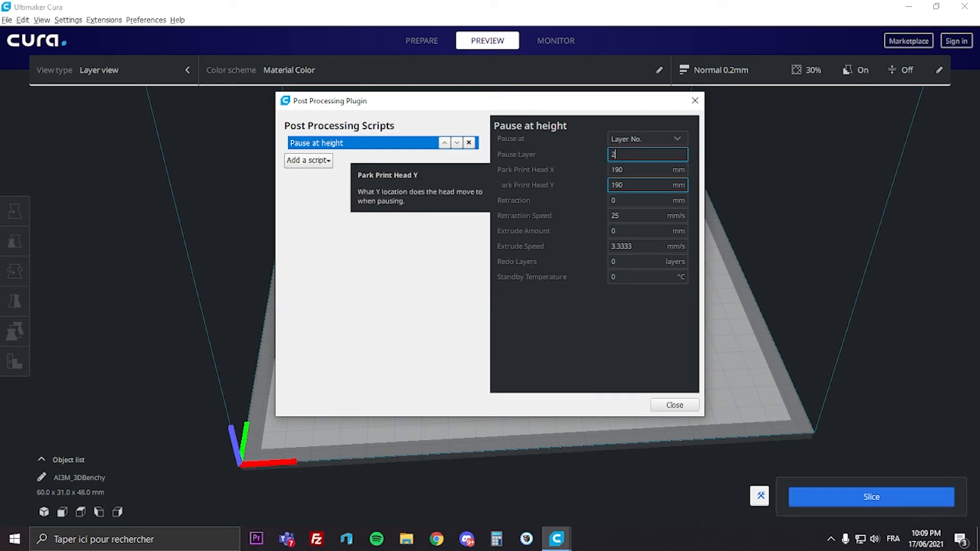
{"action": "left_click_drag", "start_coordinate": [619, 201], "coordinate": [611, 201]}
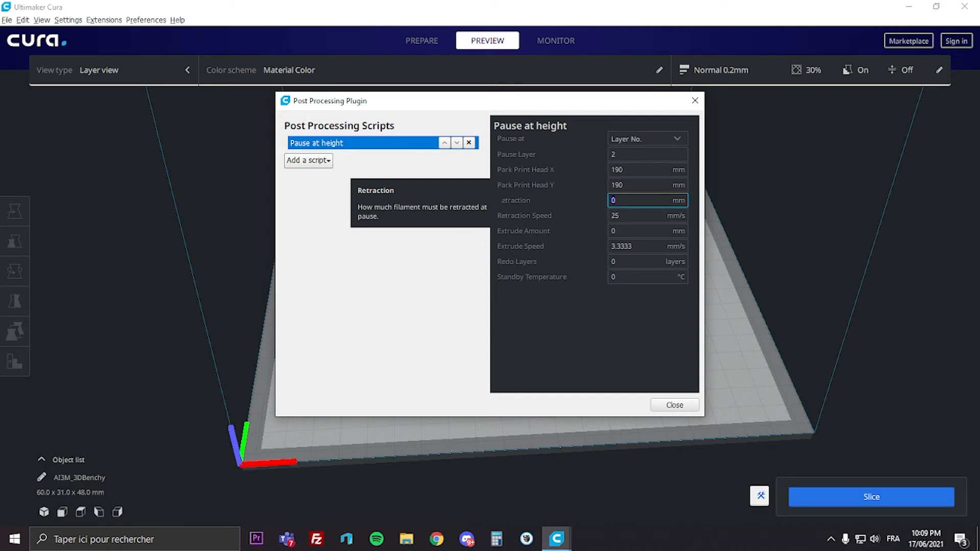
{"action": "type", "text": "200"}
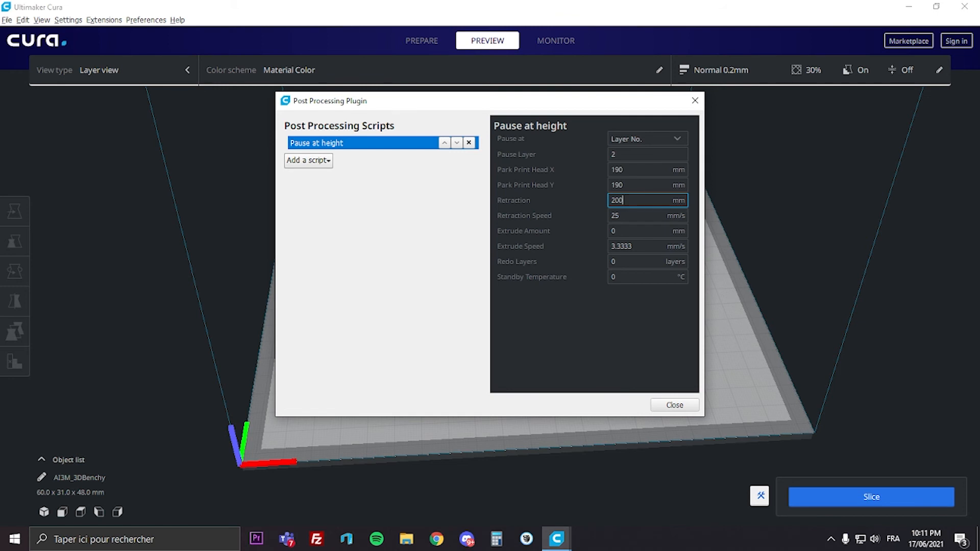
{"action": "left_click", "coordinate": [675, 405]}
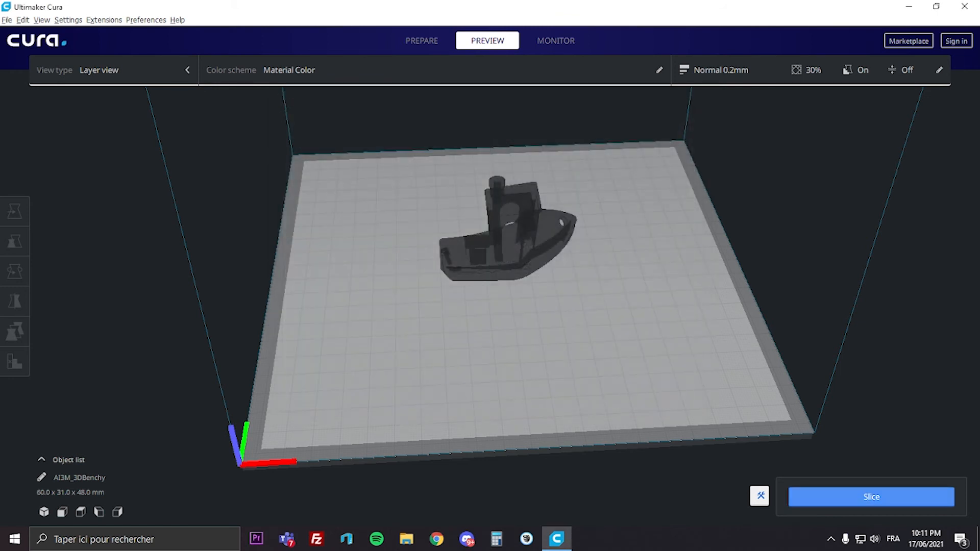
- Slice the boat again with the pause script and show all layers up to layer 240
{"action": "left_click", "coordinate": [871, 497]}
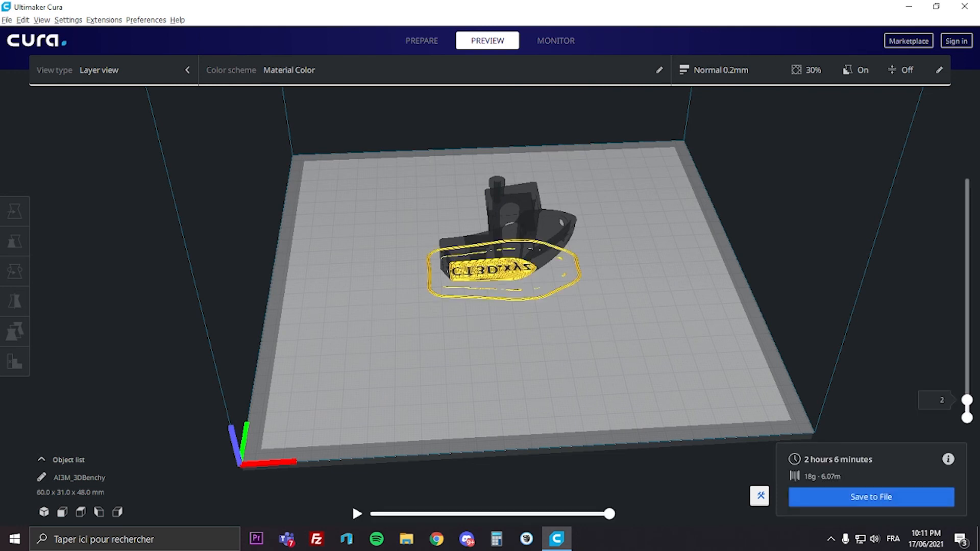
{"action": "left_click_drag", "start_coordinate": [967, 401], "coordinate": [967, 179]}
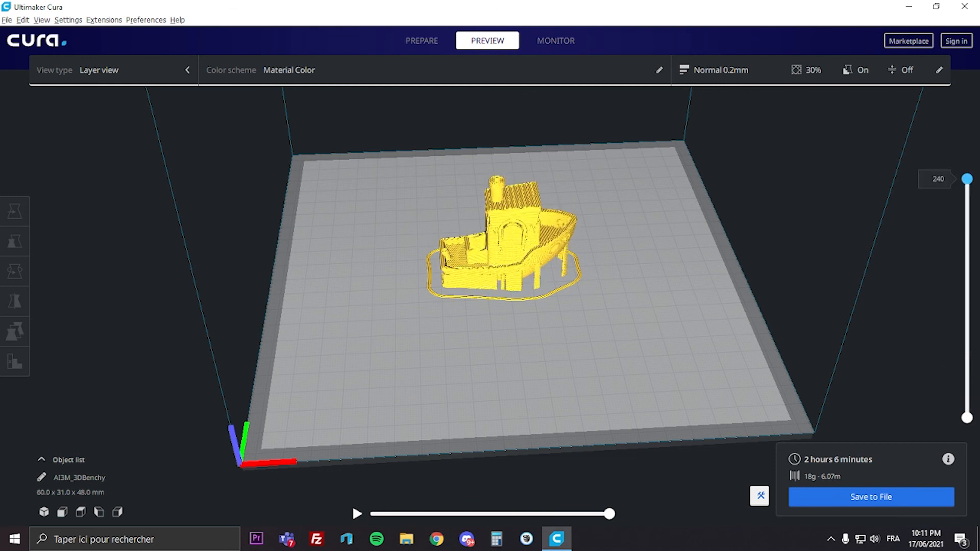